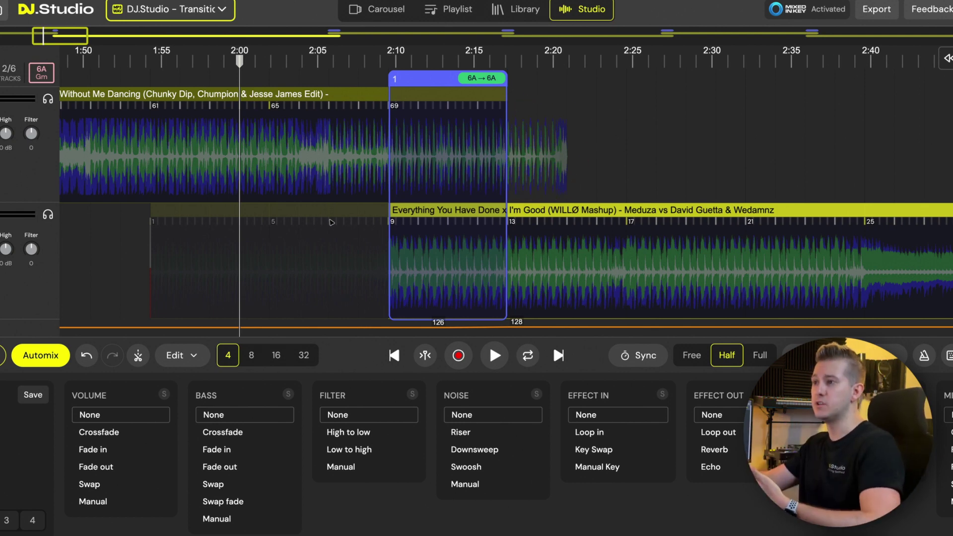
Undo the last edit, shift Everything You Have Done so bar 17 meets transition 1's start, and move the transition to about 1:50
{"action": "key", "text": "ctrl+z"}
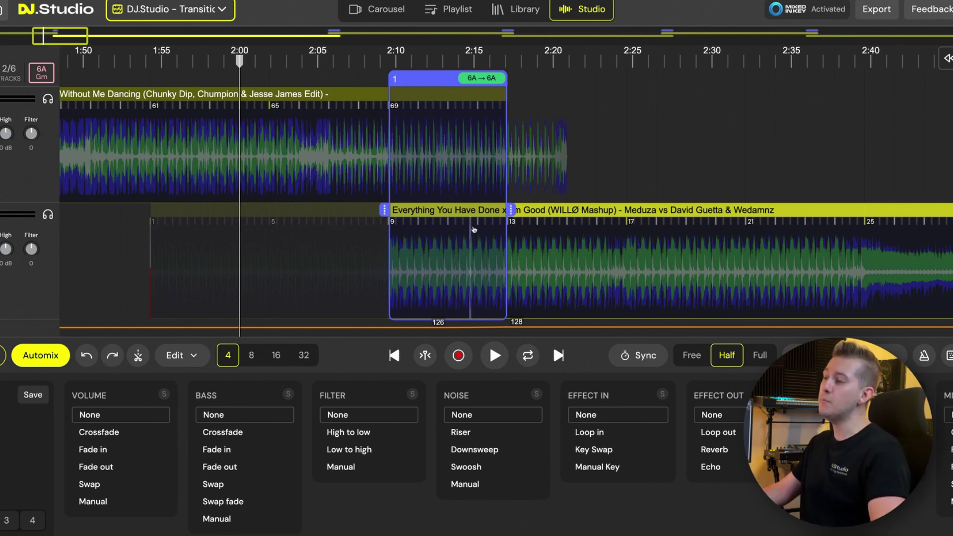
{"action": "left_click_drag", "start_coordinate": [492, 212], "coordinate": [246, 210]}
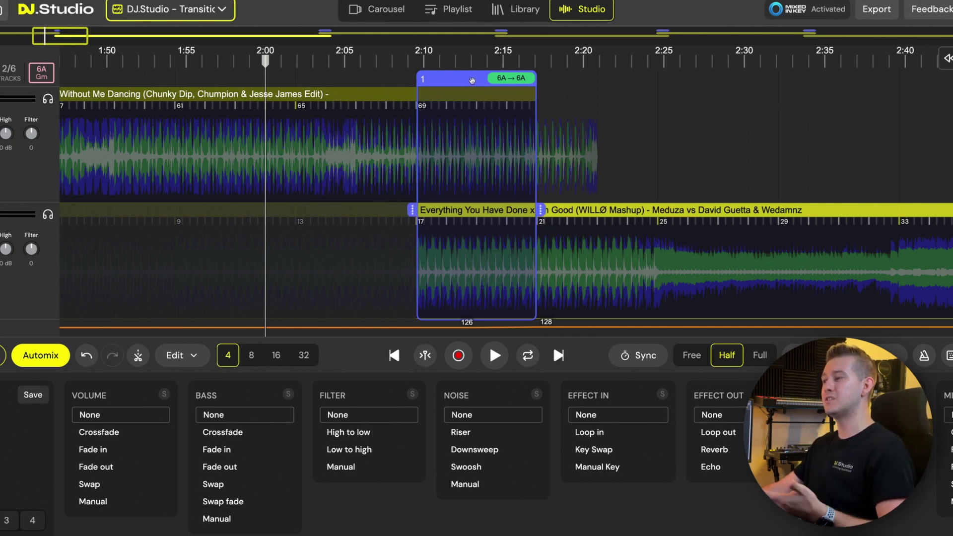
{"action": "left_click_drag", "start_coordinate": [466, 84], "coordinate": [167, 88]}
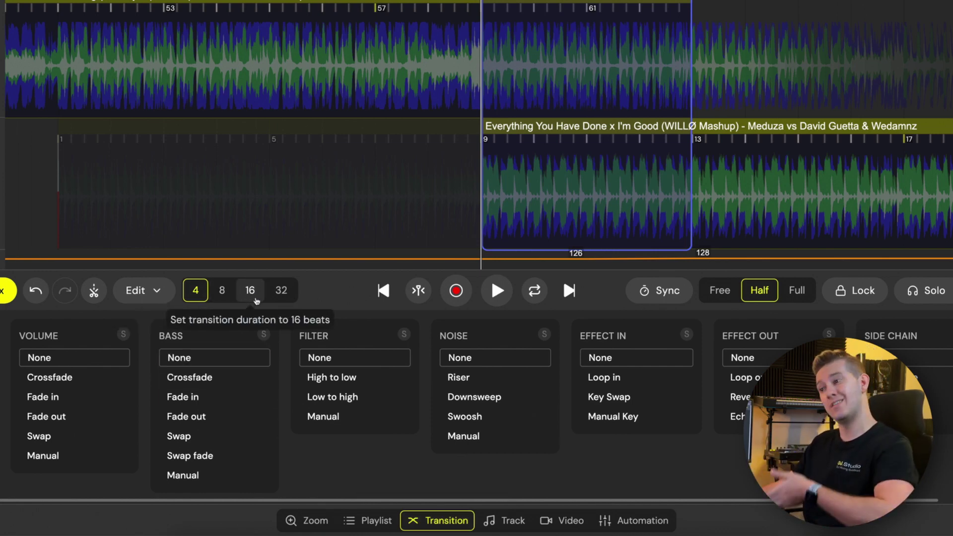
Try transition durations of 32, 16 and 8 on transition 1, ending with 4
{"action": "left_click", "coordinate": [281, 290]}
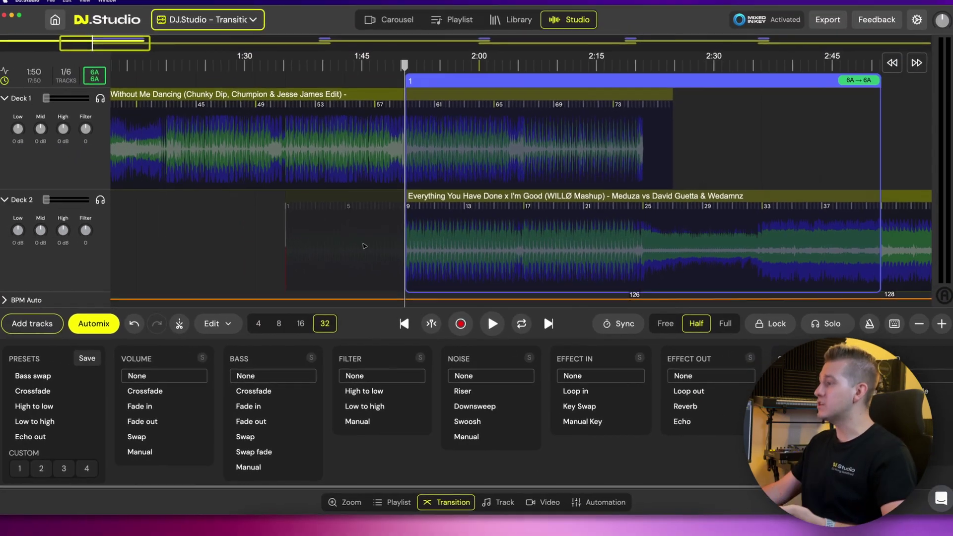
{"action": "left_click", "coordinate": [300, 323]}
{"action": "left_click", "coordinate": [279, 323]}
{"action": "left_click", "coordinate": [258, 323]}
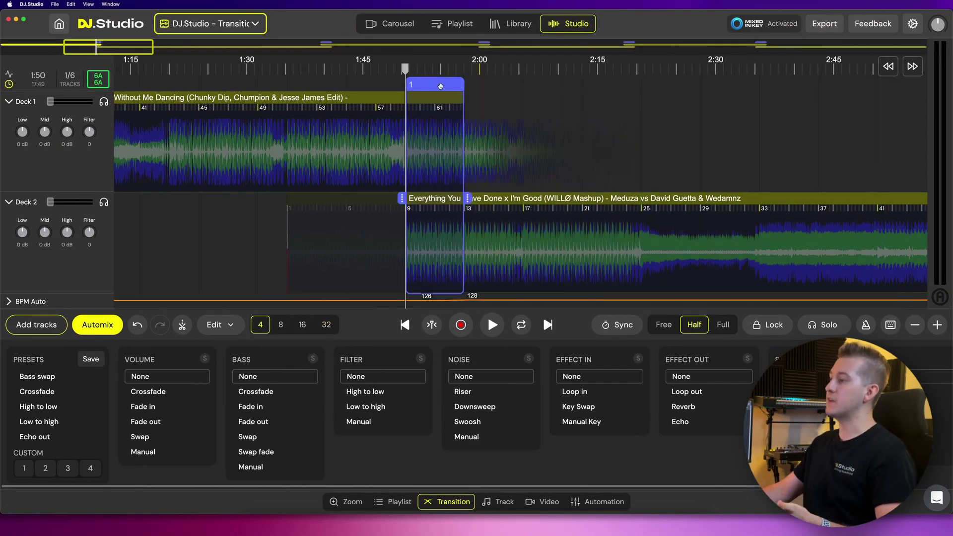
Resize transition 1 by moving its start boundary earlier and its end boundary outward
{"action": "left_click", "coordinate": [440, 87]}
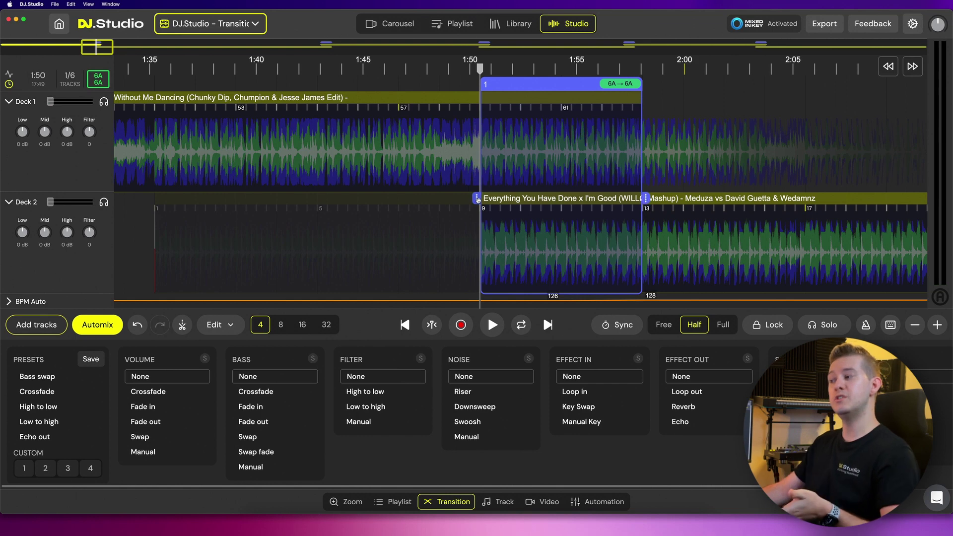
{"action": "left_click_drag", "start_coordinate": [484, 200], "coordinate": [376, 199]}
{"action": "left_click_drag", "start_coordinate": [648, 200], "coordinate": [682, 198]}
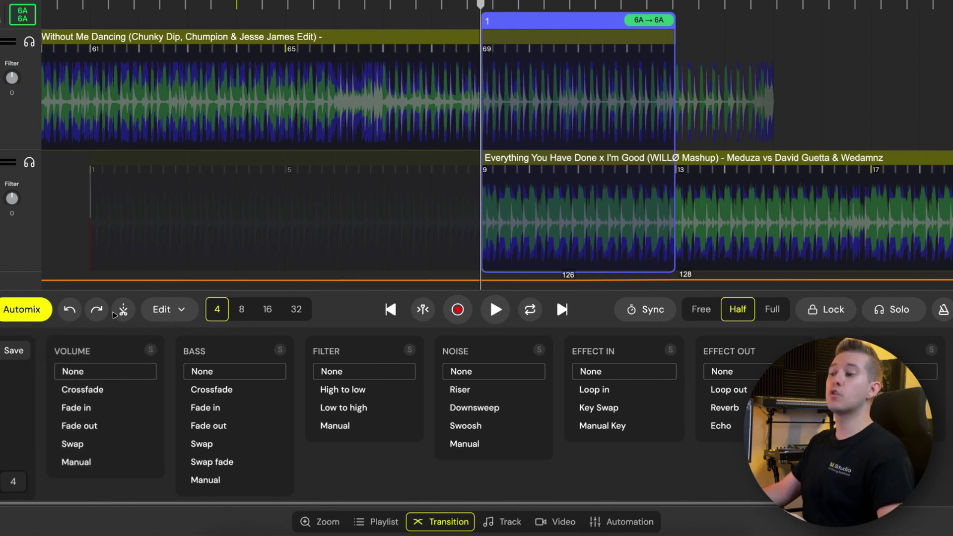
Apply a 100% volume Crossfade to transition 1 and play the mix through it
{"action": "left_click", "coordinate": [95, 394]}
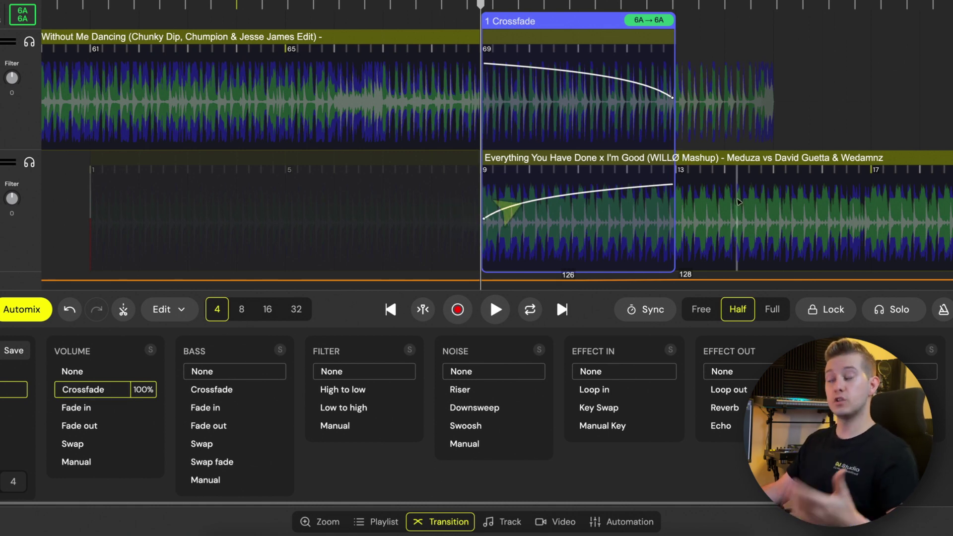
{"action": "key", "text": "space"}
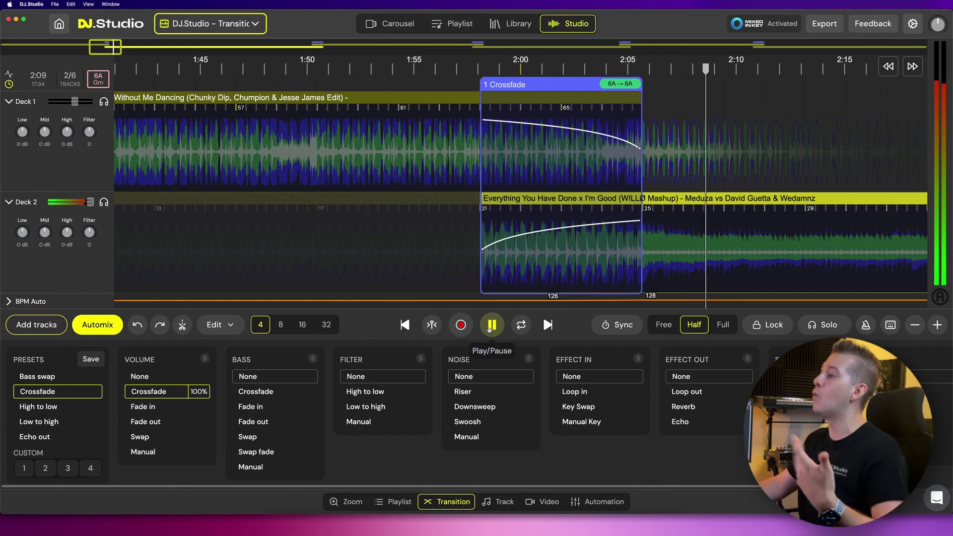
{"action": "left_click", "coordinate": [490, 329]}
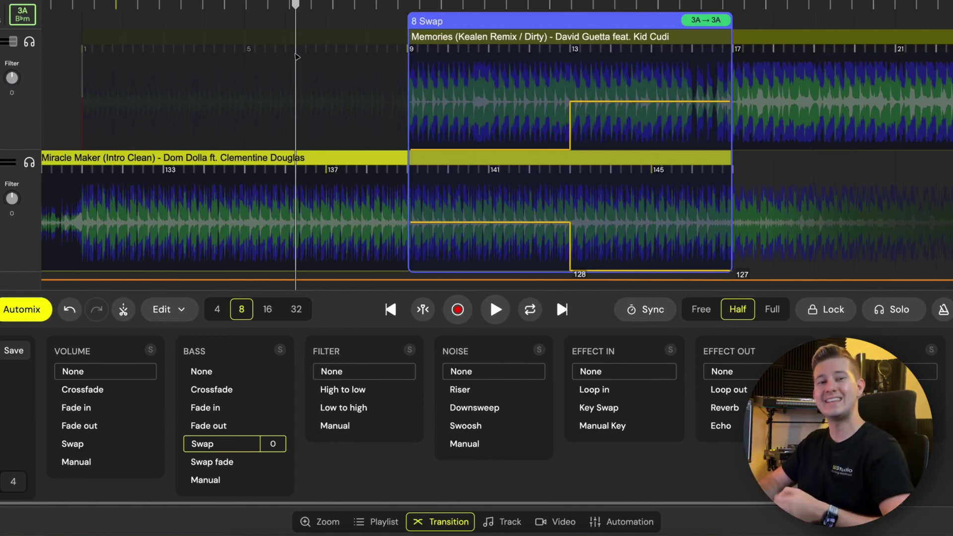
Play back transition 8 from Miracle Maker into Memories with its bass Swap
{"action": "key", "text": "space"}
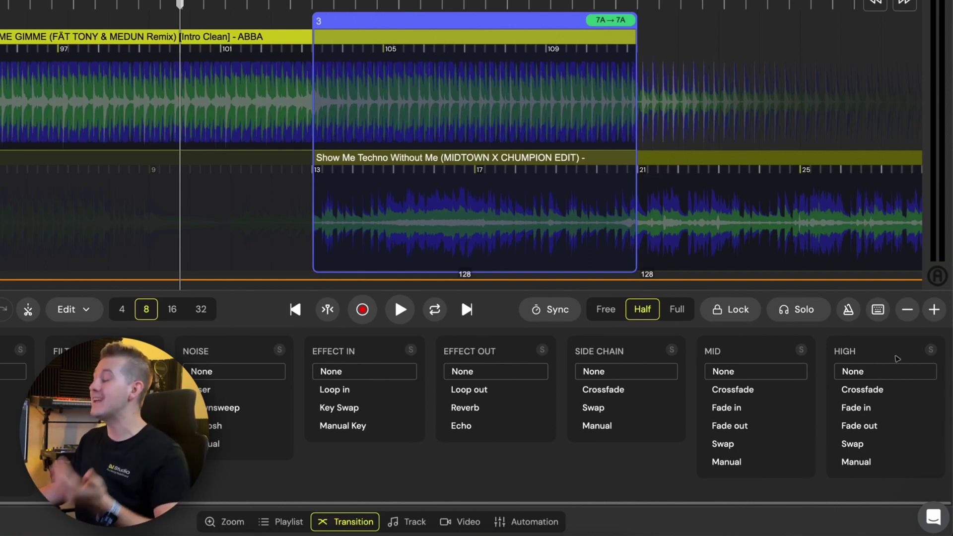
Apply a 100% high-frequency Fade out to transition 3 and play the mix through it
{"action": "left_click", "coordinate": [896, 425]}
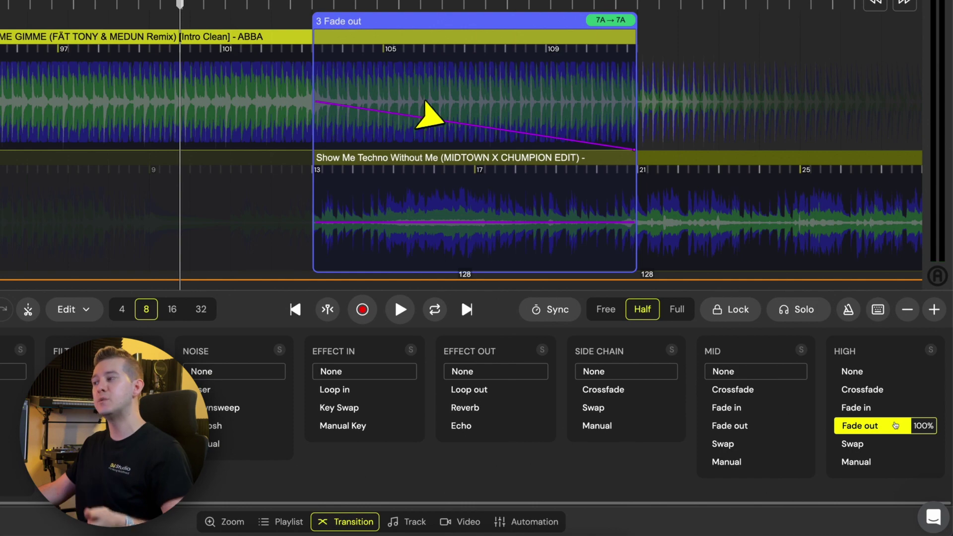
{"action": "key", "text": "space"}
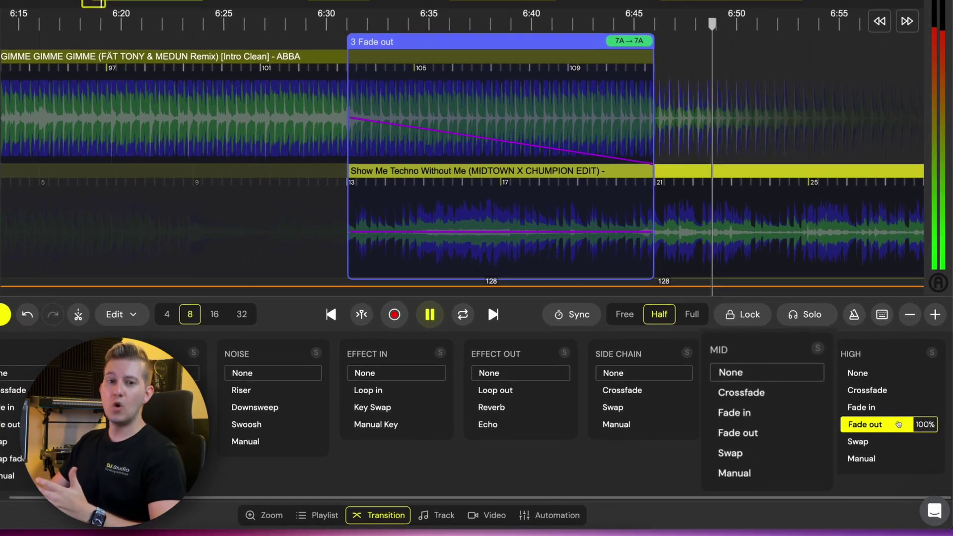
{"action": "key", "text": "space"}
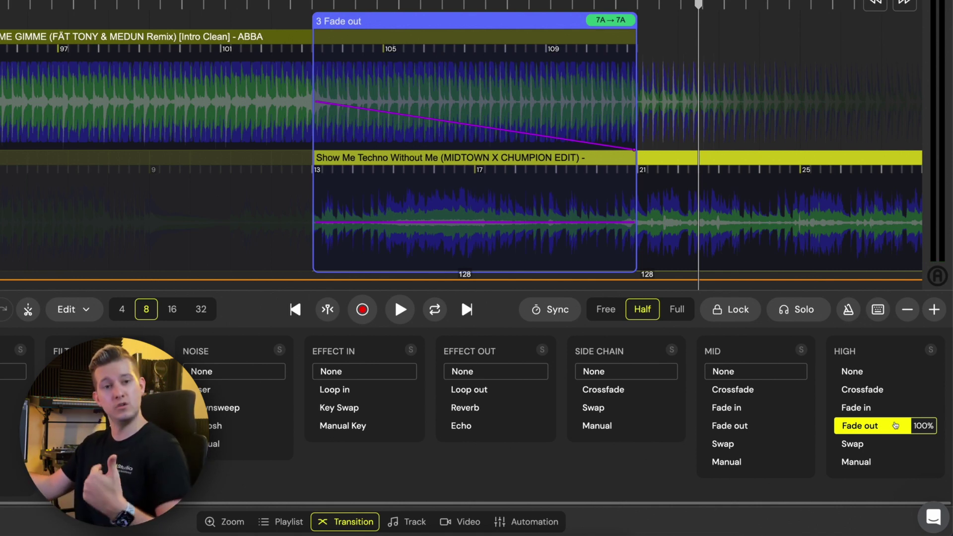
Go to transition 6 into Hips Don't Lie, apply a 100% mid Fade in, and play it back
{"action": "left_click", "coordinate": [467, 309]}
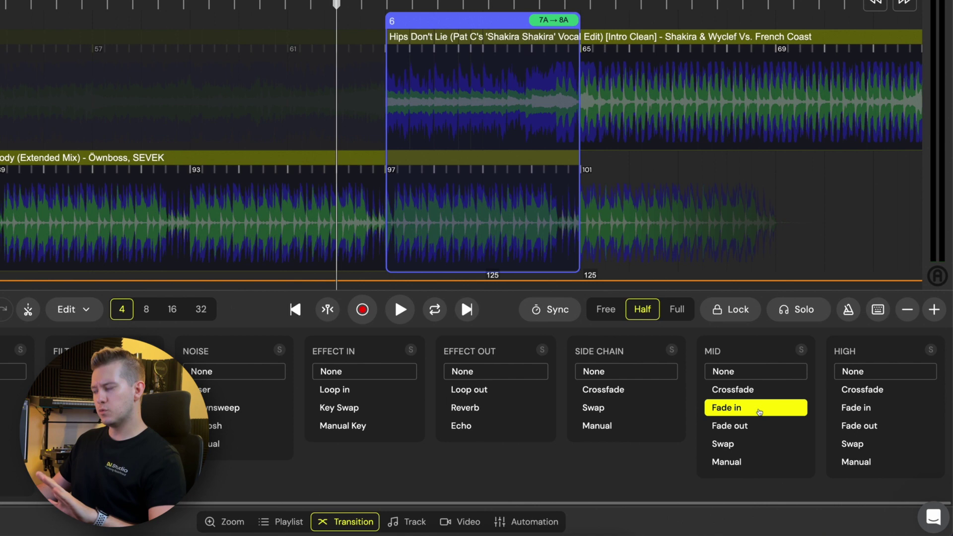
{"action": "left_click", "coordinate": [759, 409]}
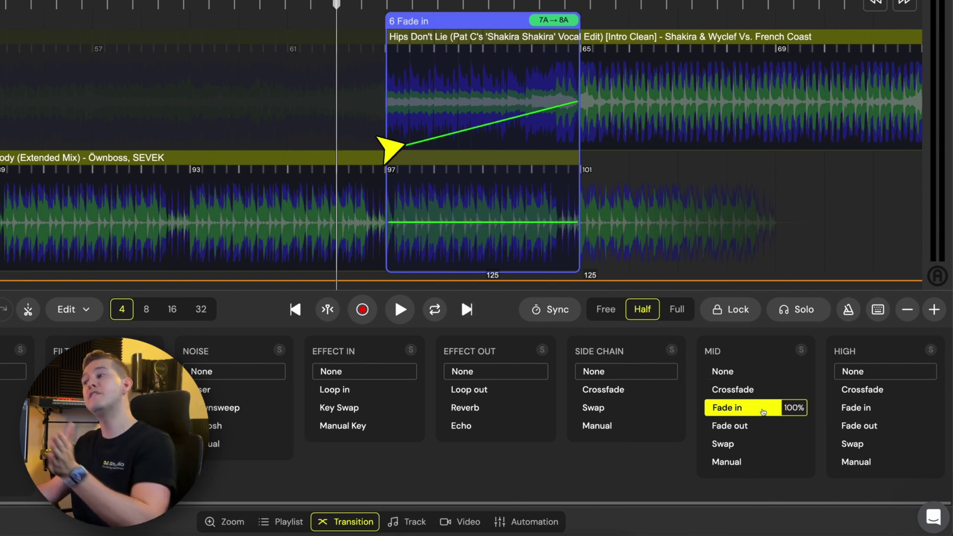
{"action": "key", "text": "space"}
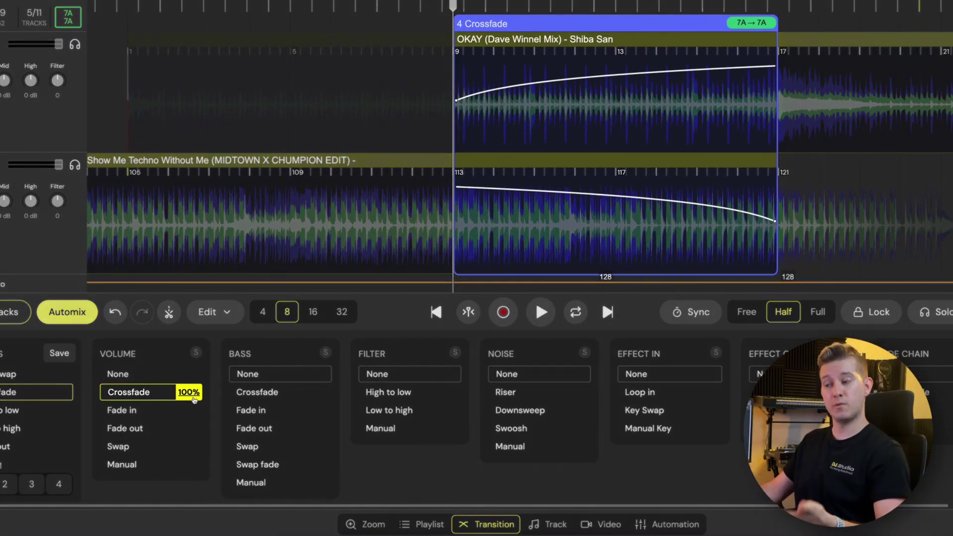
Try the volume Crossfade and Fade in on transition 4, adjusting the percentage of each
{"action": "left_click_drag", "start_coordinate": [195, 392], "coordinate": [198, 398]}
{"action": "scroll", "coordinate": [194, 399], "scroll_direction": "up", "scroll_amount": 2}
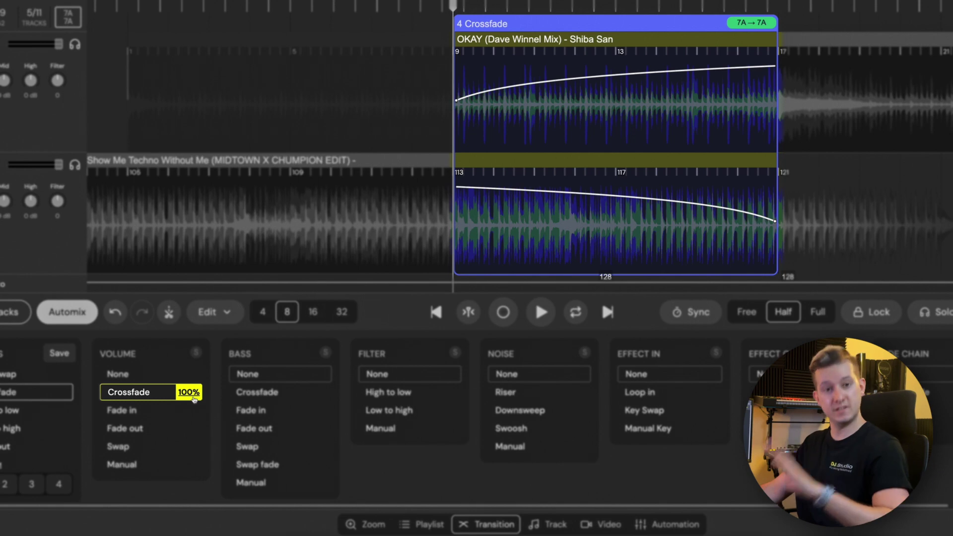
{"action": "left_click", "coordinate": [189, 410]}
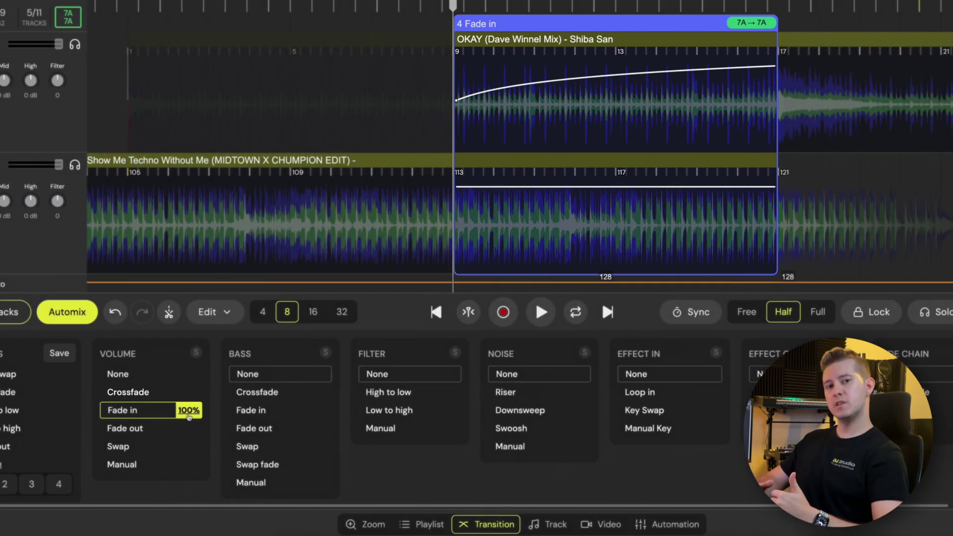
{"action": "scroll", "coordinate": [188, 414], "scroll_direction": "down", "scroll_amount": 3}
{"action": "scroll", "coordinate": [188, 416], "scroll_direction": "up", "scroll_amount": 2}
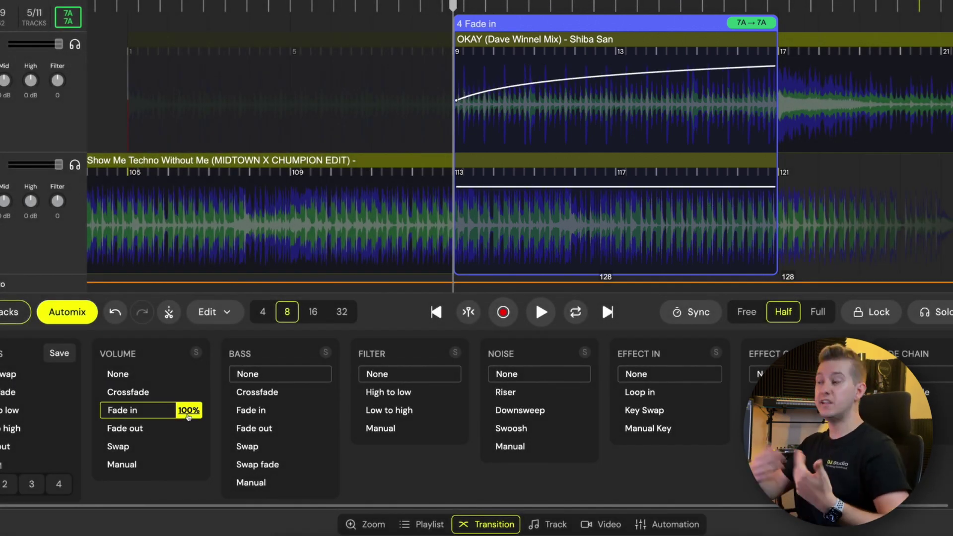
Switch transition 4's volume to Fade out and adjust its amount through 75% to 25%
{"action": "left_click", "coordinate": [188, 430]}
{"action": "scroll", "coordinate": [189, 430], "scroll_direction": "down", "scroll_amount": 3}
{"action": "scroll", "coordinate": [190, 433], "scroll_direction": "up", "scroll_amount": 3}
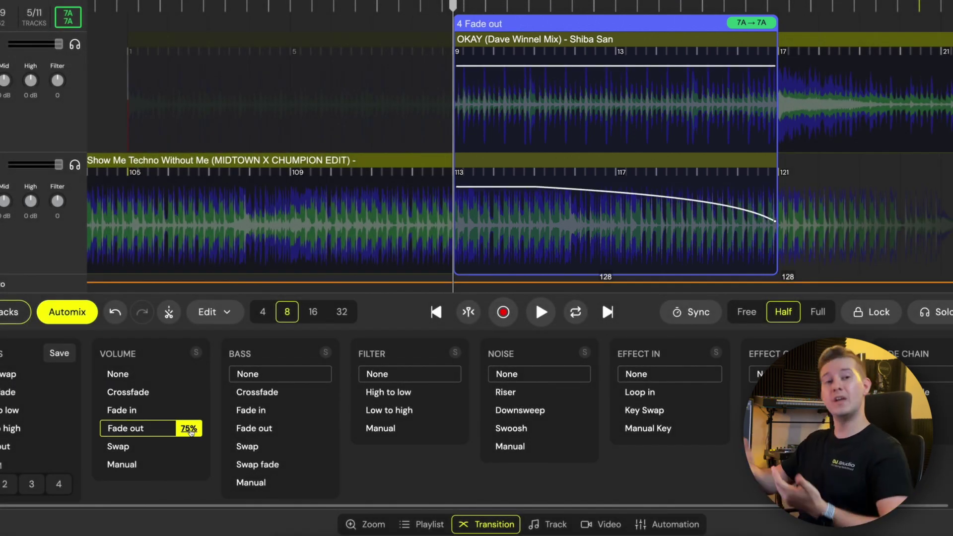
{"action": "scroll", "coordinate": [190, 433], "scroll_direction": "down", "scroll_amount": 3}
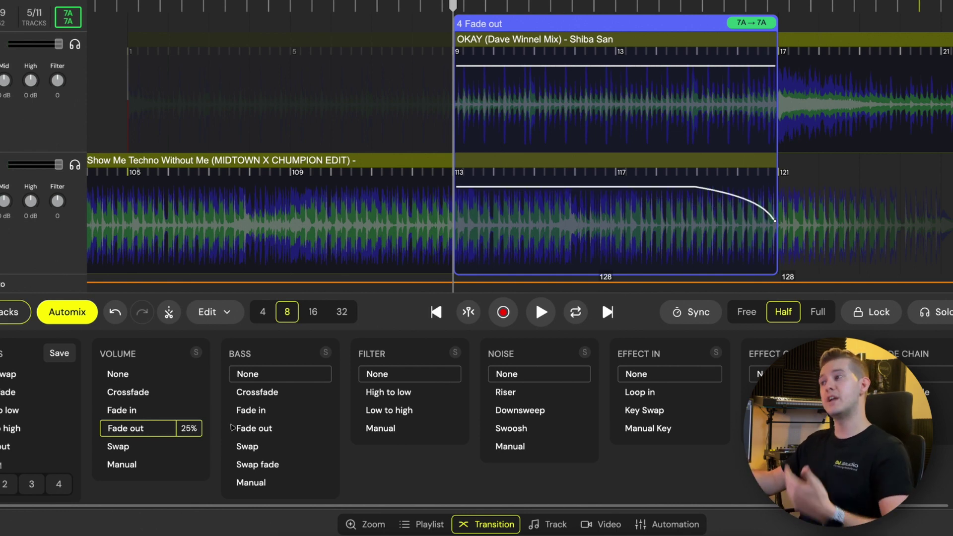
Try equalizer fades on transition 4 with a bass Fade in and Crossfades on the high and mid bands
{"action": "left_click", "coordinate": [254, 412]}
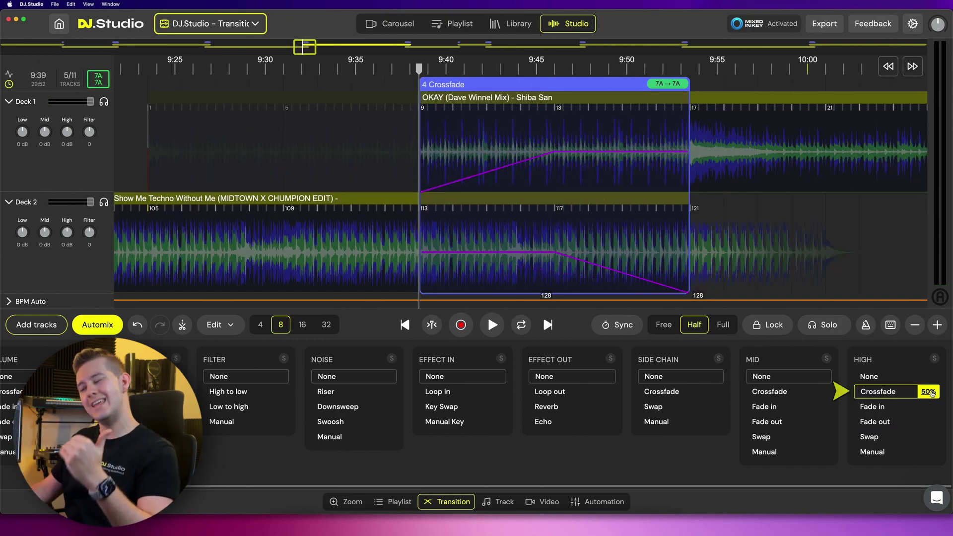
{"action": "left_click", "coordinate": [928, 392]}
{"action": "left_click", "coordinate": [774, 392]}
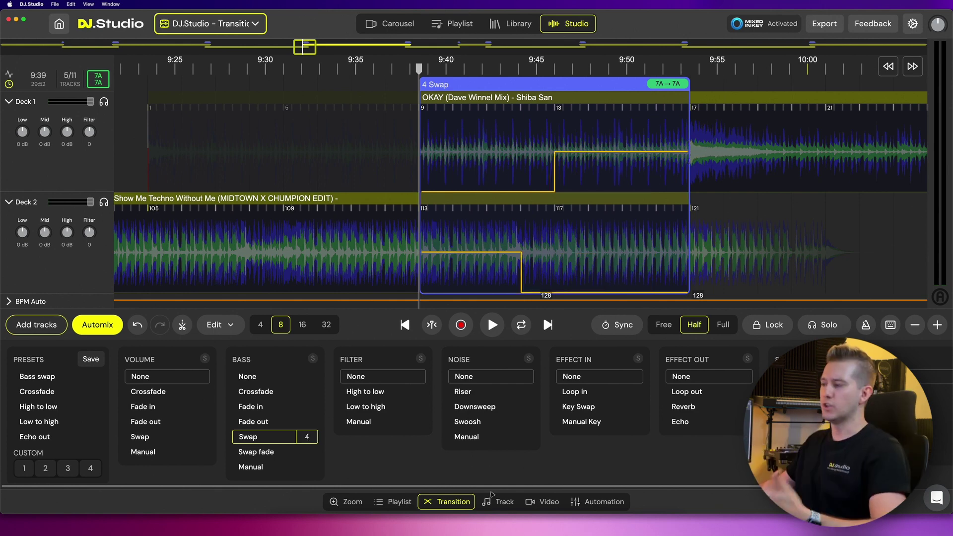
Set transition 4's bass to Swap fade and cycle its position through B4 and E4 back to C4
{"action": "left_click", "coordinate": [257, 454]}
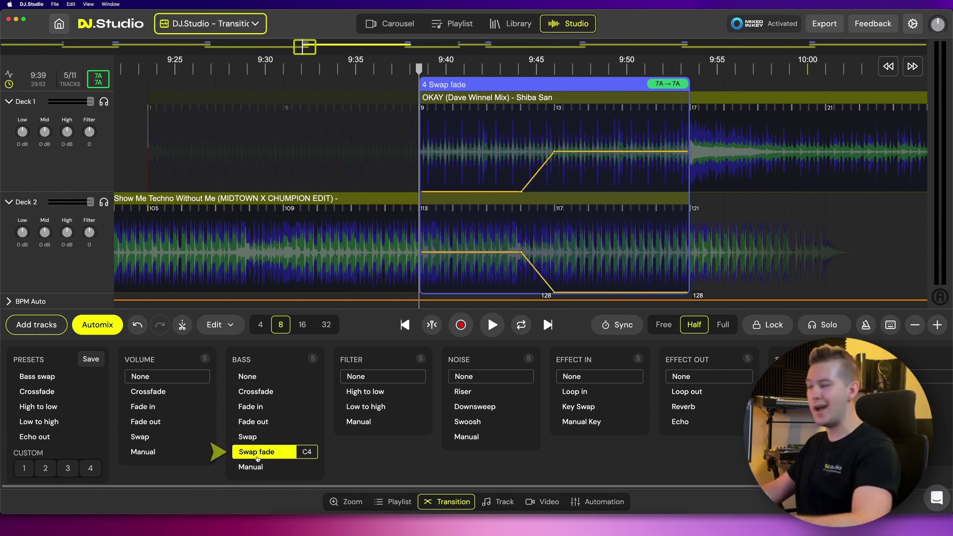
{"action": "left_click", "coordinate": [304, 453]}
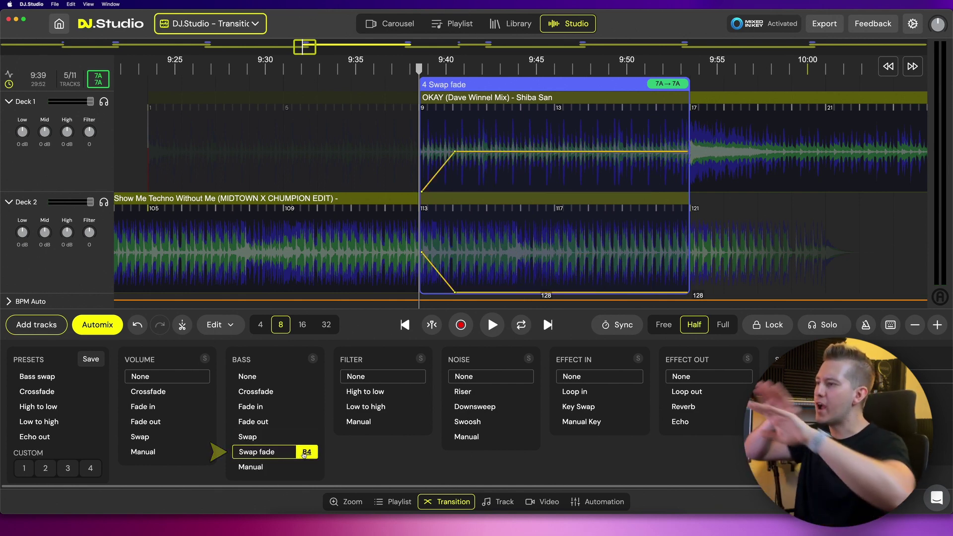
{"action": "left_click", "coordinate": [304, 454]}
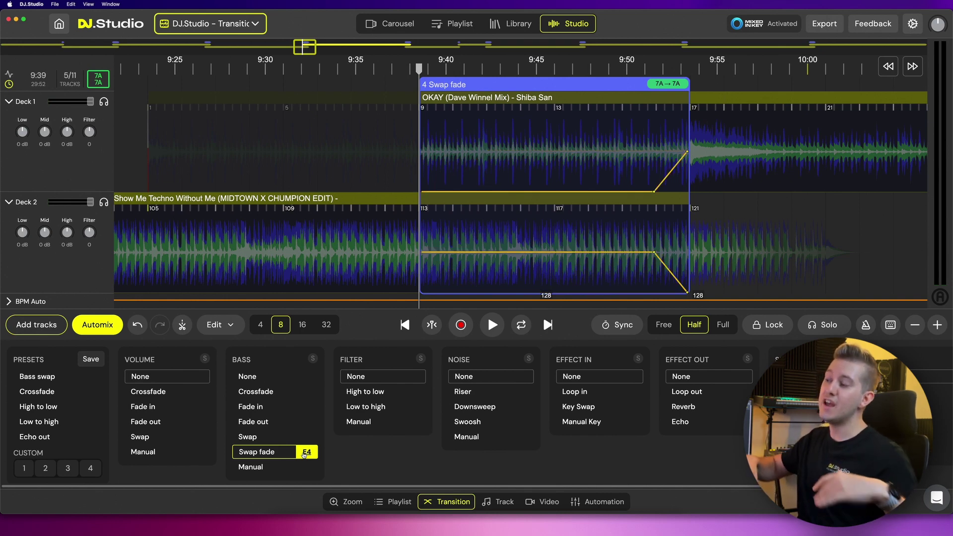
{"action": "left_click", "coordinate": [305, 454]}
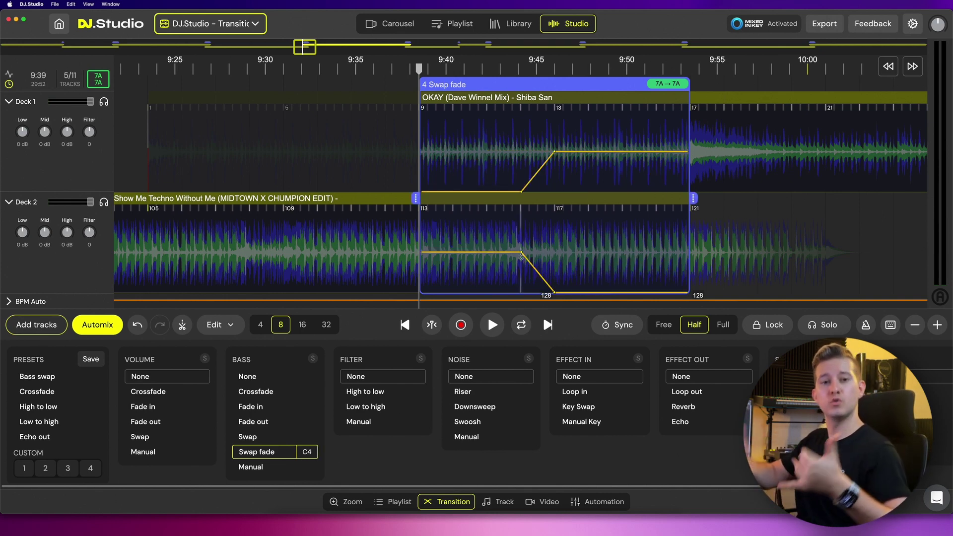
Stretch transition 4's bass Swap fade by moving its start point earlier and its end point later
{"action": "left_click_drag", "start_coordinate": [521, 253], "coordinate": [463, 252]}
{"action": "left_click_drag", "start_coordinate": [554, 293], "coordinate": [612, 293]}
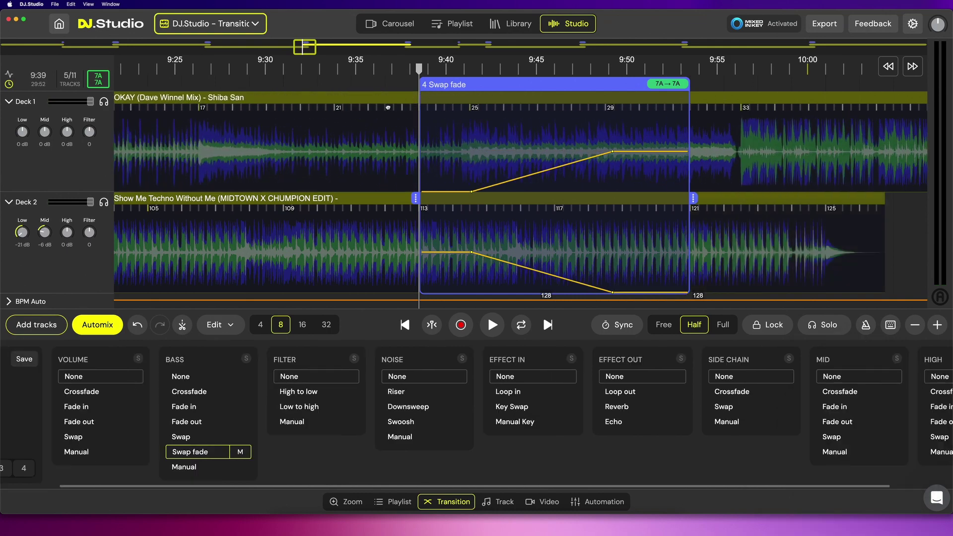
Align bar 25 of OKAY with transition 4's start, and move the transition to bar 93 of Show Me Techno Without Me
{"action": "left_click_drag", "start_coordinate": [388, 108], "coordinate": [337, 108]}
{"action": "scroll", "coordinate": [411, 123], "scroll_direction": "left", "scroll_amount": 4}
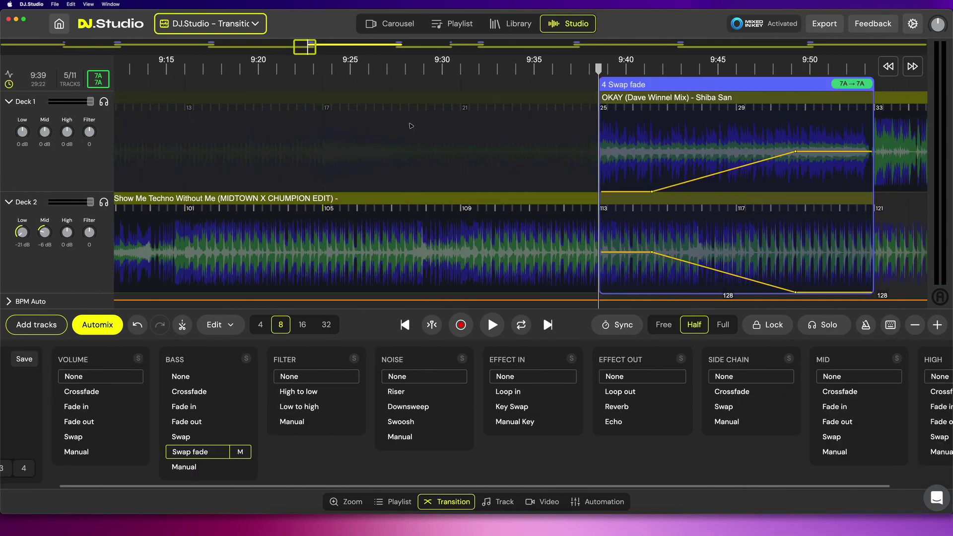
{"action": "left_click_drag", "start_coordinate": [749, 84], "coordinate": [194, 99]}
{"action": "scroll", "coordinate": [387, 84], "scroll_direction": "up", "scroll_amount": 3}
{"action": "scroll", "coordinate": [387, 85], "scroll_direction": "down", "scroll_amount": 2}
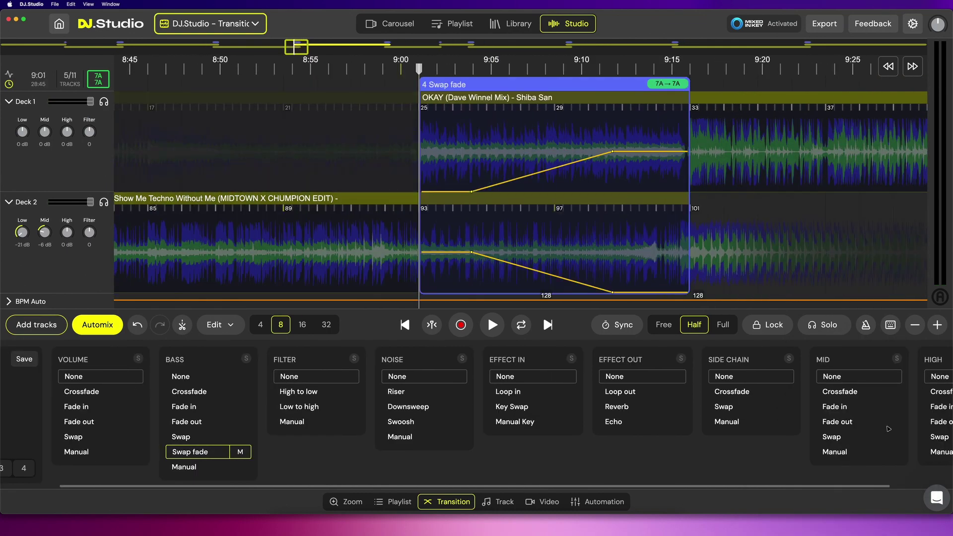
Try a mid Fade out on transition 4, and switch the mid band to Manual
{"action": "left_click", "coordinate": [847, 423]}
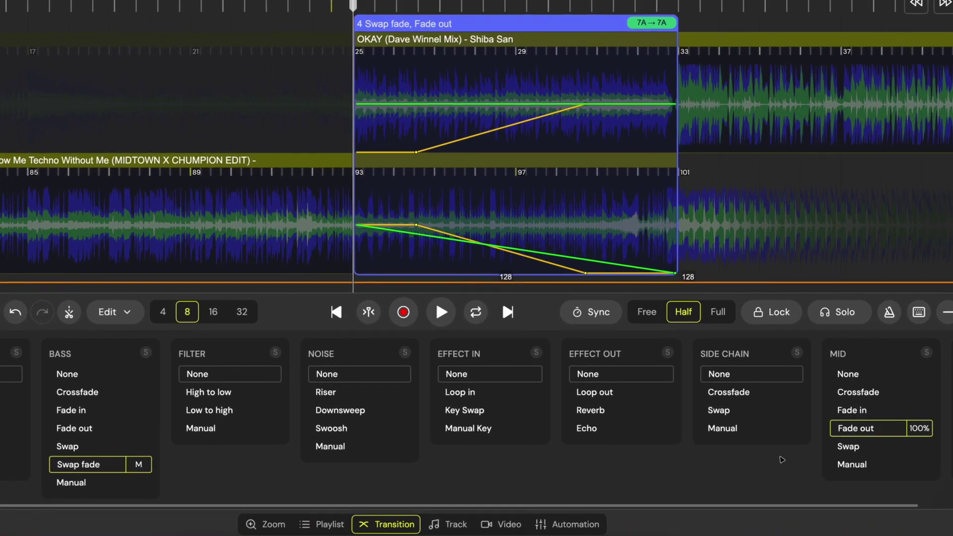
{"action": "left_click", "coordinate": [877, 471]}
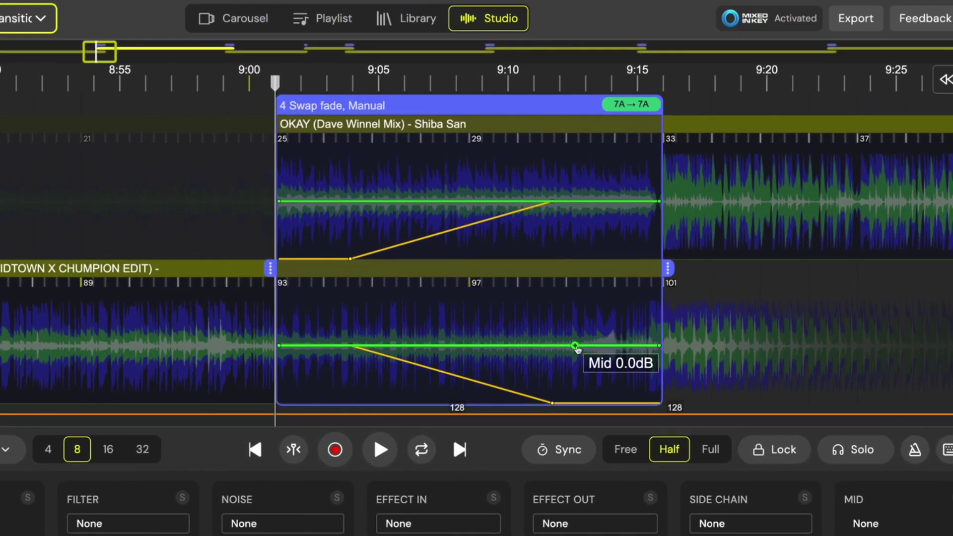
Extend transition 4 past bar 101 and shape the outgoing track's mid curve to dip near bar 99, recover by bar 100, and fade out at the end
{"action": "left_click", "coordinate": [604, 224]}
{"action": "left_click_drag", "start_coordinate": [574, 345], "coordinate": [716, 403]}
{"action": "left_click", "coordinate": [646, 340]}
{"action": "scroll", "coordinate": [655, 343], "scroll_direction": "up", "scroll_amount": 3}
{"action": "left_click_drag", "start_coordinate": [636, 353], "coordinate": [634, 362]}
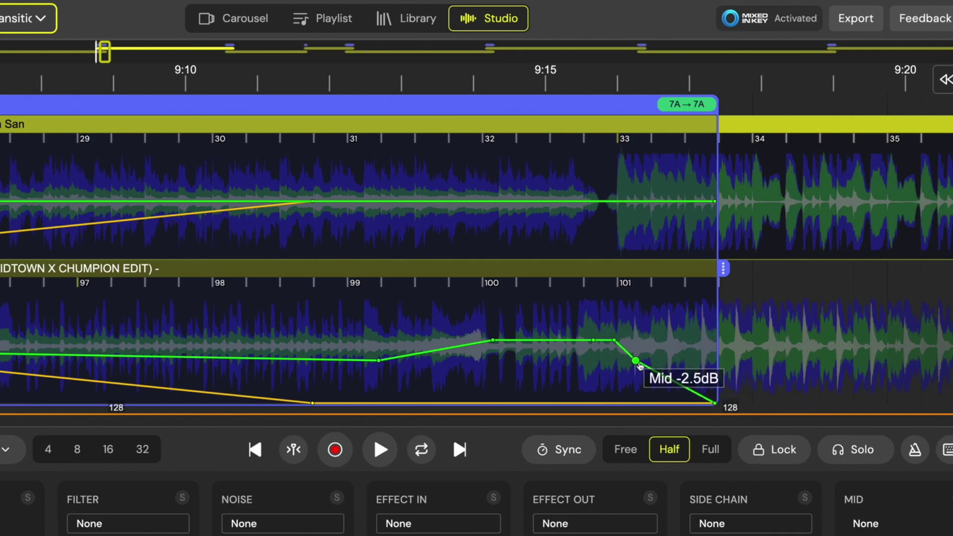
Shape the mid curve on OKAY to rise from its minimum at bar 25 to 0.0 dB around bar 31
{"action": "scroll", "coordinate": [348, 234], "scroll_direction": "down", "scroll_amount": 2}
{"action": "scroll", "coordinate": [199, 223], "scroll_direction": "left", "scroll_amount": 5}
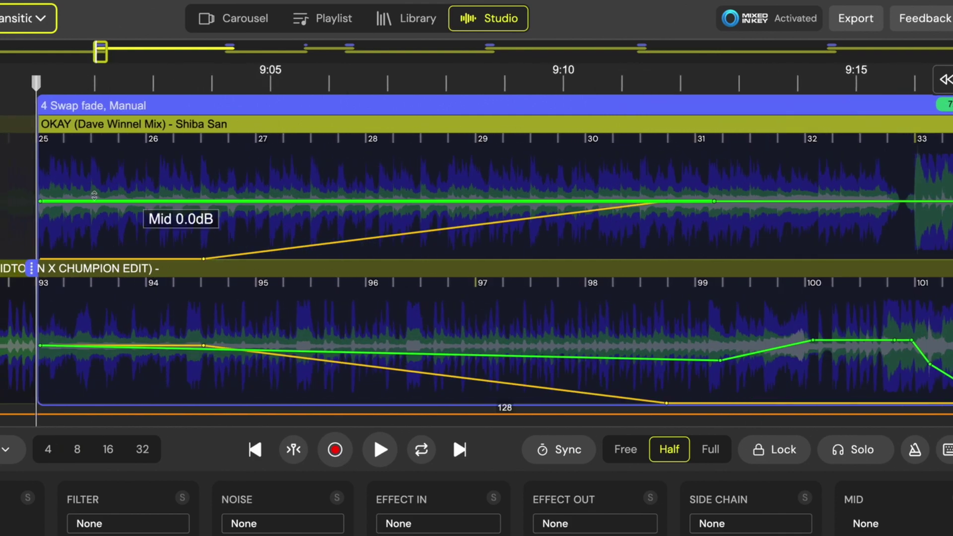
{"action": "left_click_drag", "start_coordinate": [41, 201], "coordinate": [32, 274]}
{"action": "scroll", "coordinate": [33, 275], "scroll_direction": "down", "scroll_amount": 3}
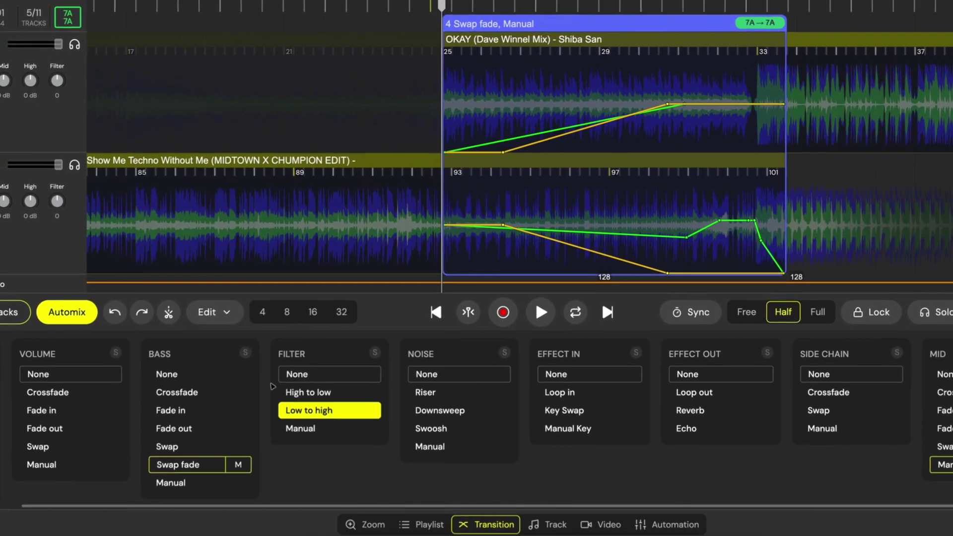
Temporarily show only transition 4's bass automation curves, restore all curves, and play the transition
{"action": "left_click", "coordinate": [28, 497]}
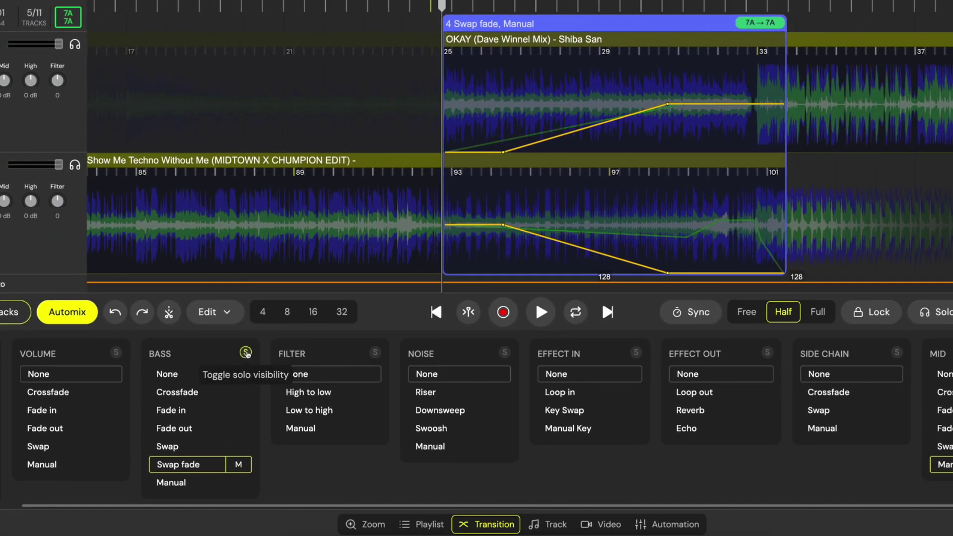
{"action": "mouse_move", "coordinate": [503, 225]}
{"action": "left_mouse_down"}
{"action": "mouse_move", "coordinate": [600, 225]}
{"action": "mouse_move", "coordinate": [498, 235]}
{"action": "left_mouse_up"}
{"action": "left_click", "coordinate": [245, 352]}
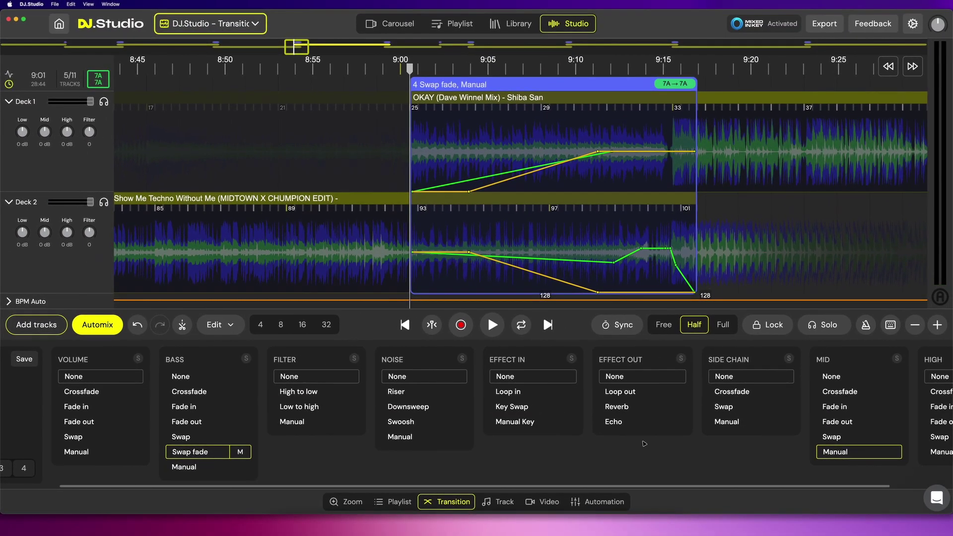
{"action": "key", "text": "space"}
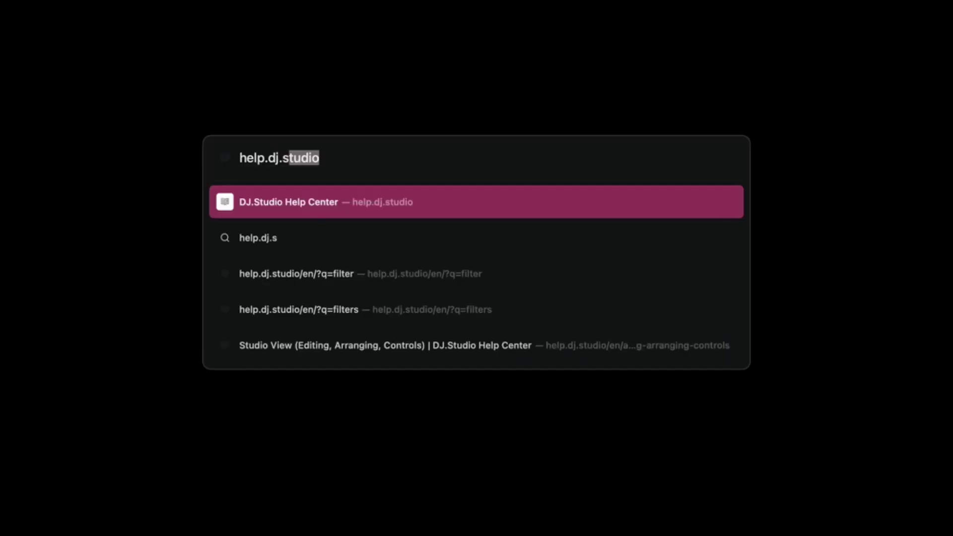
Go to help.dj.studio in the browser and look through the Transition Editor article in the Creating & Editing Mixes collection
{"action": "type", "text": "tudio"}
{"action": "key", "text": "Return"}
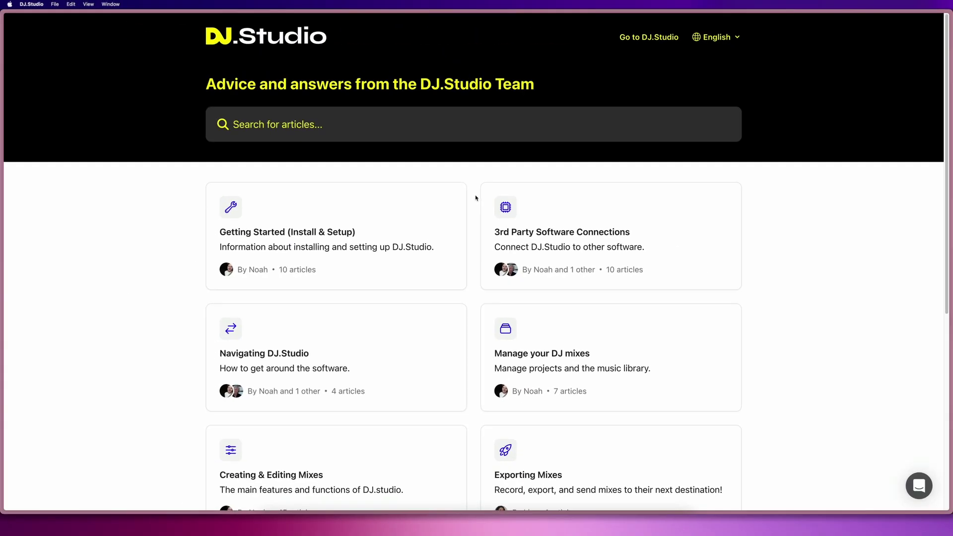
{"action": "scroll", "coordinate": [472, 196], "scroll_direction": "down", "scroll_amount": 5}
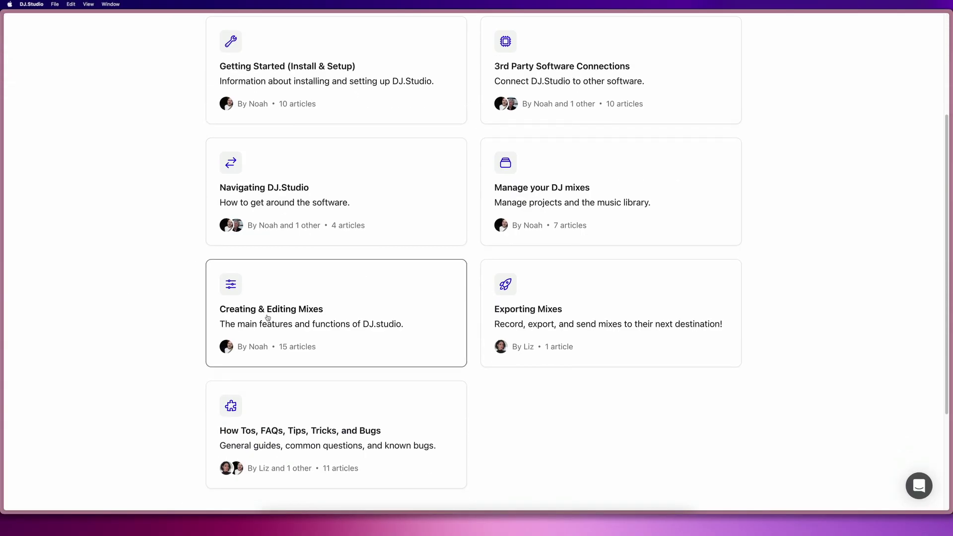
{"action": "left_click", "coordinate": [268, 317]}
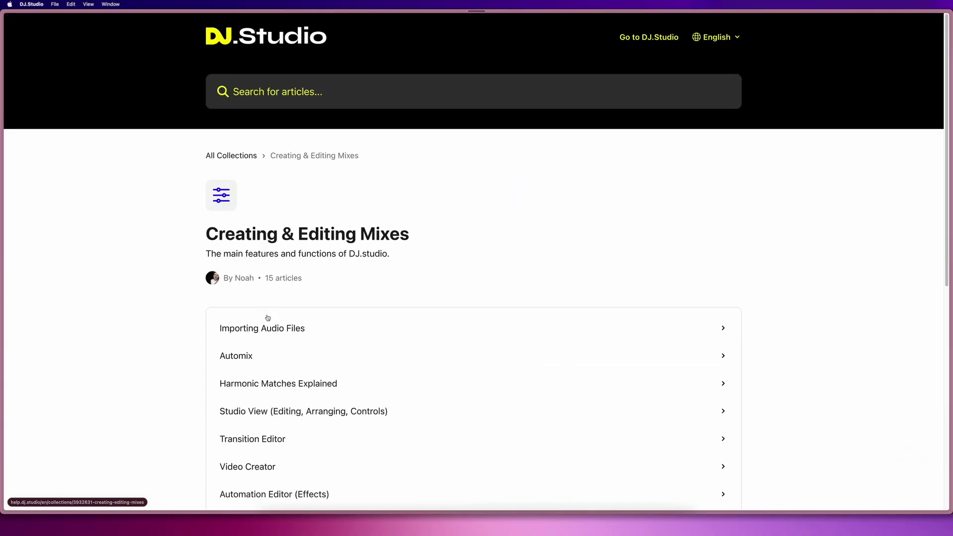
{"action": "scroll", "coordinate": [268, 318], "scroll_direction": "down", "scroll_amount": 4}
{"action": "left_click", "coordinate": [272, 279]}
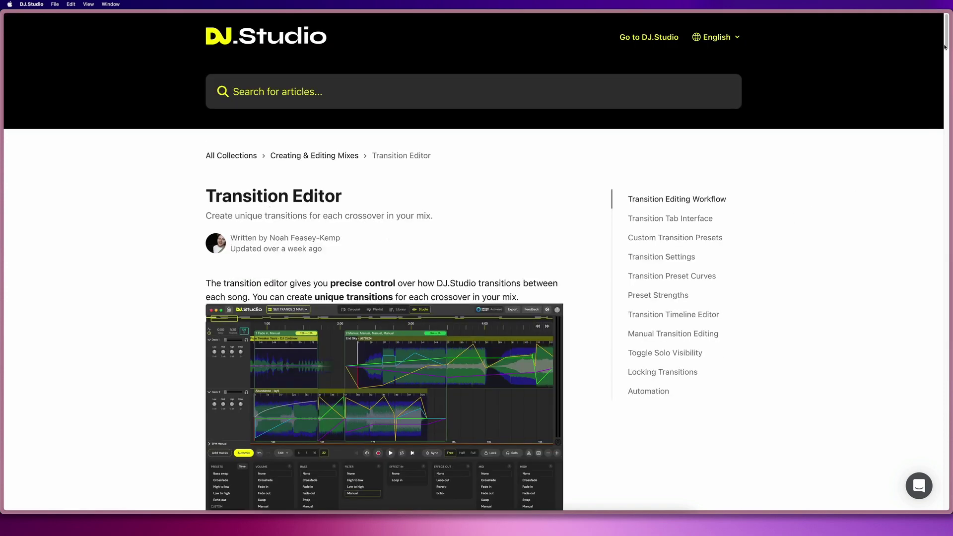
{"action": "left_click_drag", "start_coordinate": [945, 47], "coordinate": [949, 145]}
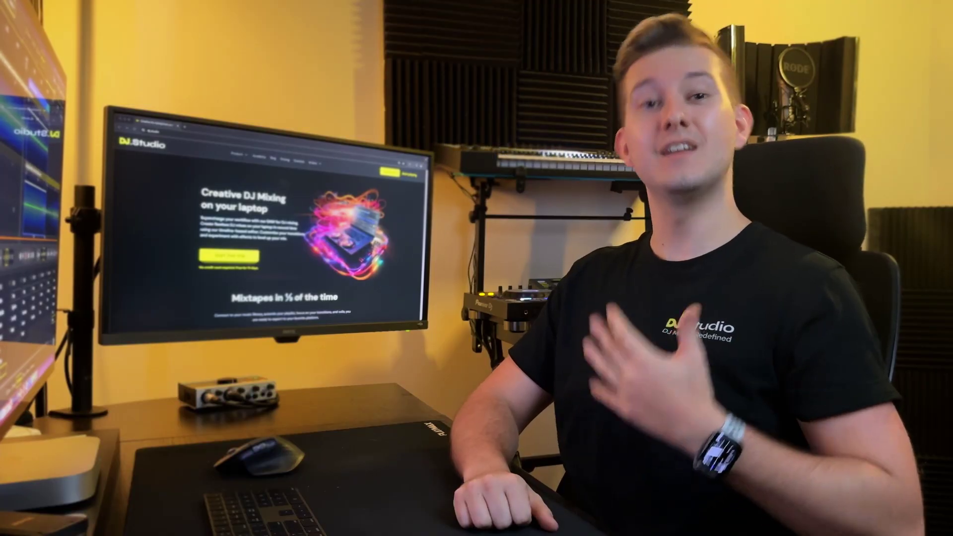